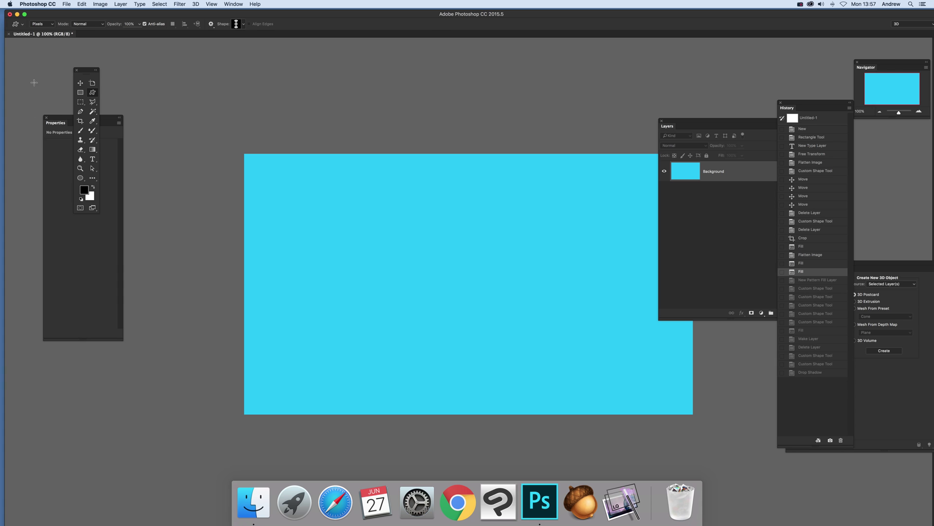
Set the Custom Shape tool to Pixels mode with the eye-and-circle chain shape selected
{"action": "left_click", "coordinate": [50, 26]}
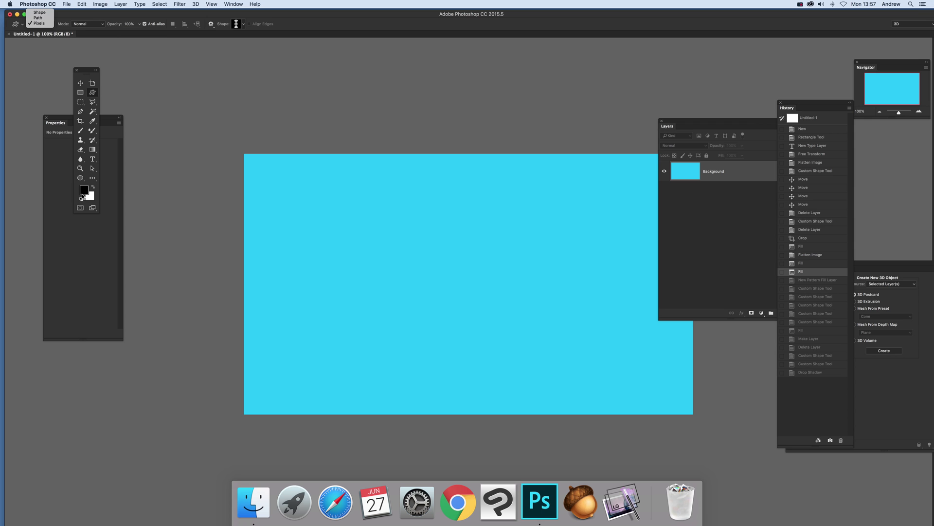
{"action": "left_click", "coordinate": [292, 30]}
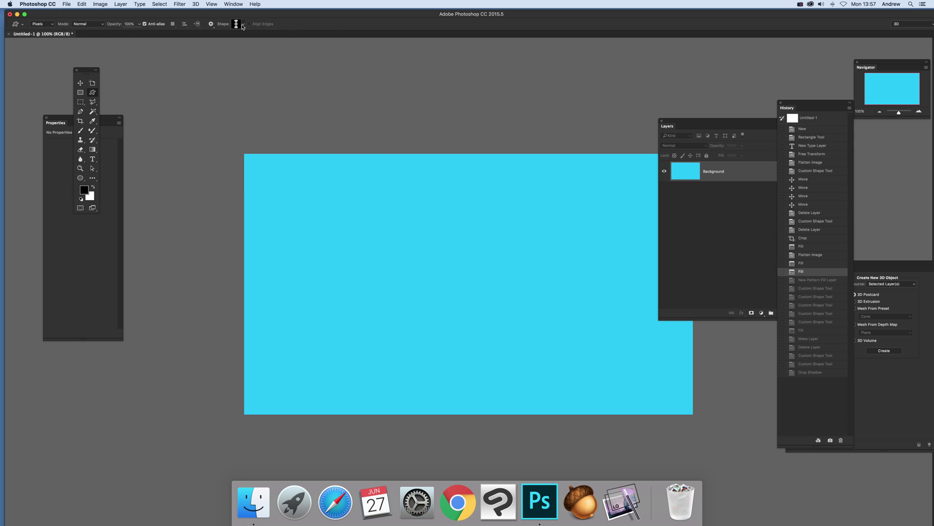
{"action": "left_click", "coordinate": [243, 24]}
{"action": "left_click", "coordinate": [265, 80]}
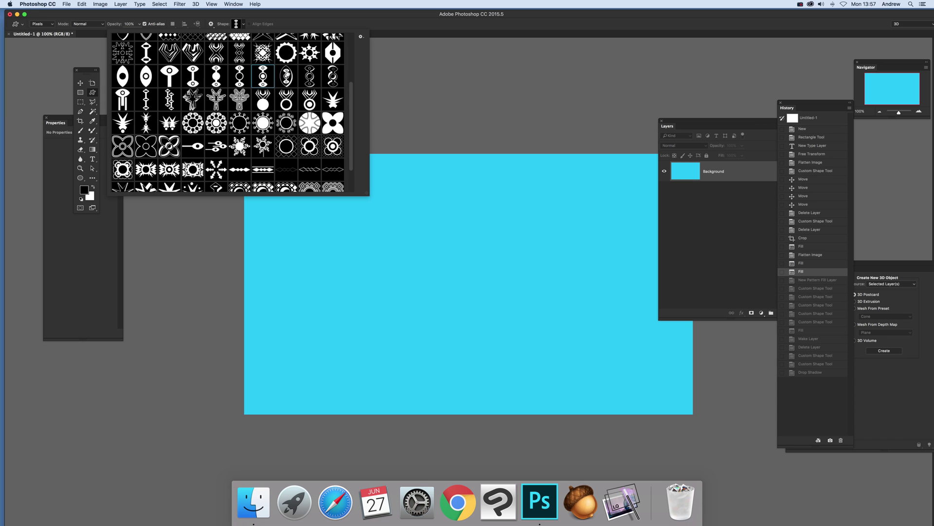
{"action": "left_click", "coordinate": [373, 21]}
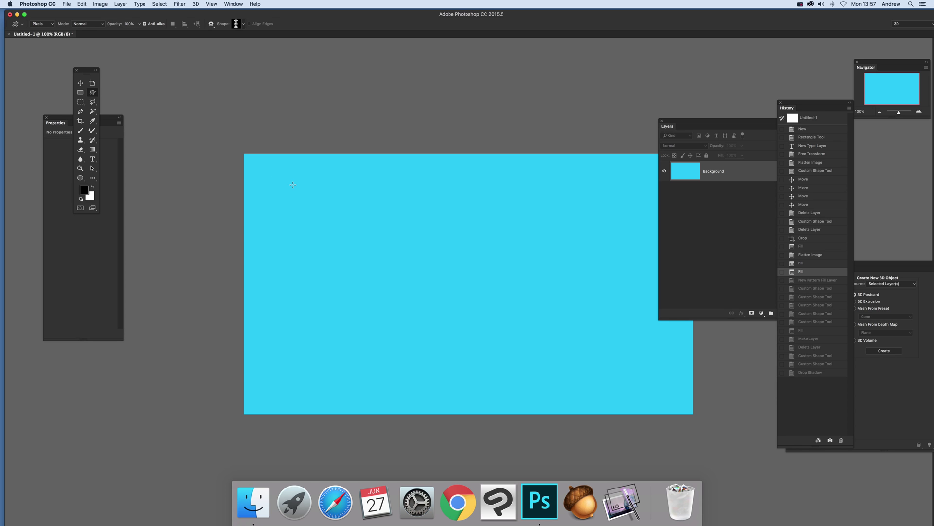
Draw a black eye-and-circle chain shape, marquee around it, and define it as a new pattern
{"action": "left_click_drag", "start_coordinate": [292, 185], "coordinate": [327, 270]}
{"action": "key", "text": "m"}
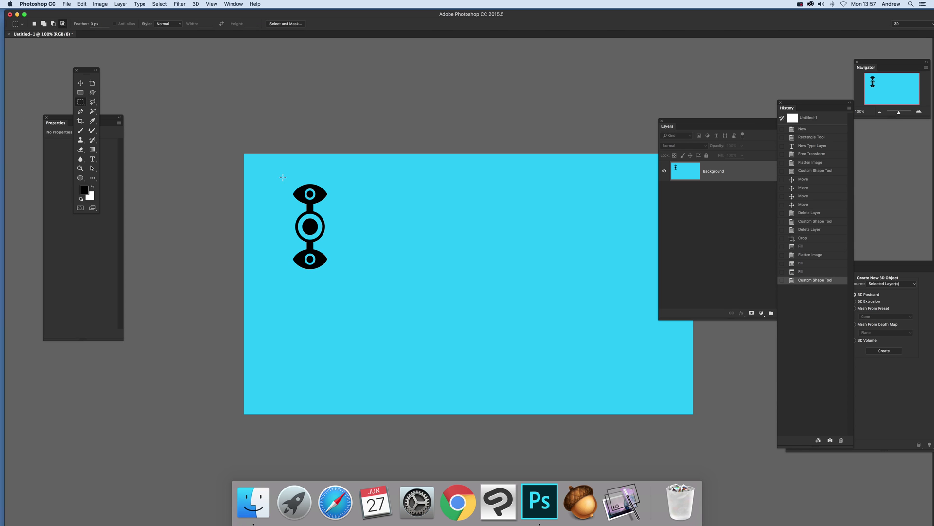
{"action": "left_click_drag", "start_coordinate": [283, 177], "coordinate": [333, 278]}
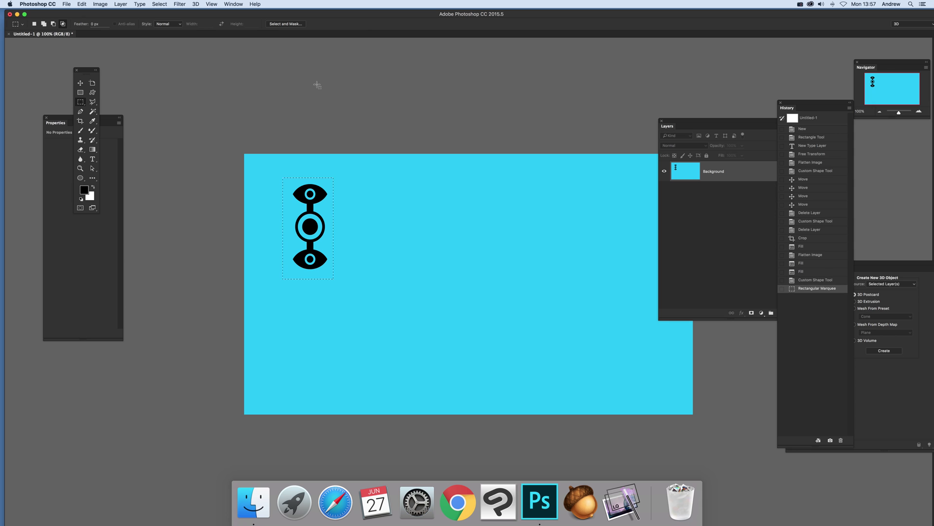
{"action": "left_click", "coordinate": [83, 5]}
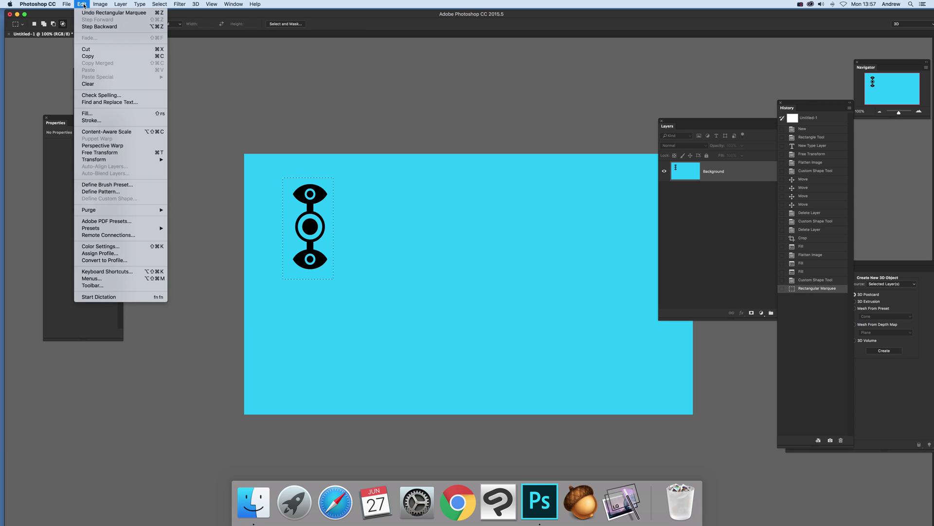
{"action": "left_click", "coordinate": [102, 192]}
{"action": "left_click", "coordinate": [548, 239]}
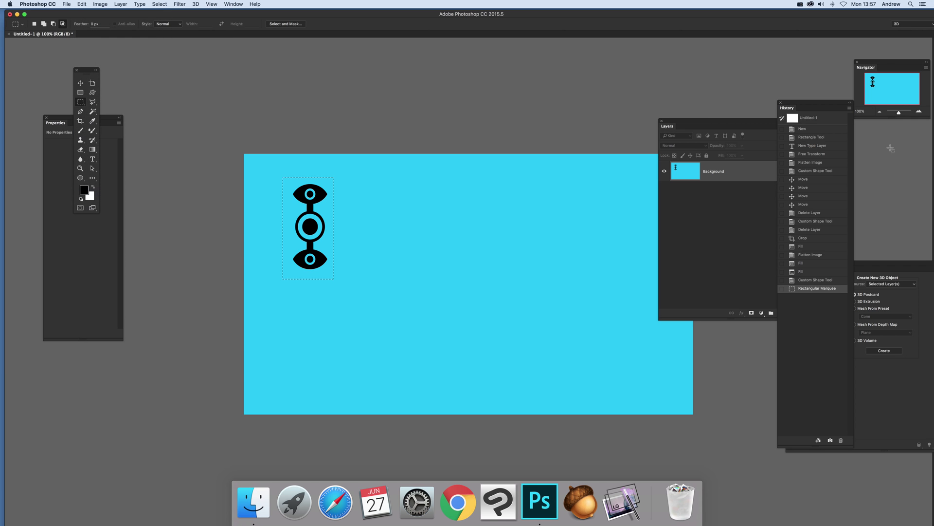
Revert to the plain cyan canvas and add a Pattern Fill layer of the chain pattern at 50% scale
{"action": "left_click", "coordinate": [811, 274]}
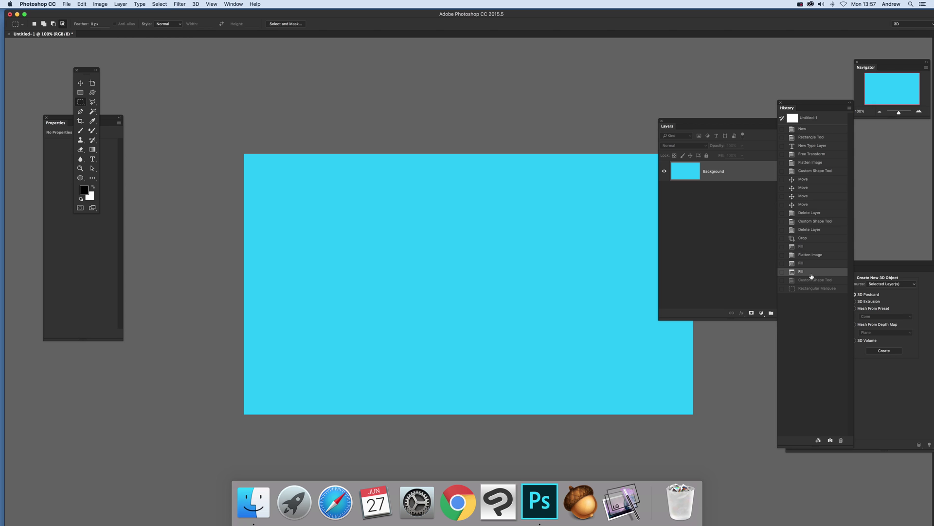
{"action": "left_click", "coordinate": [118, 4]}
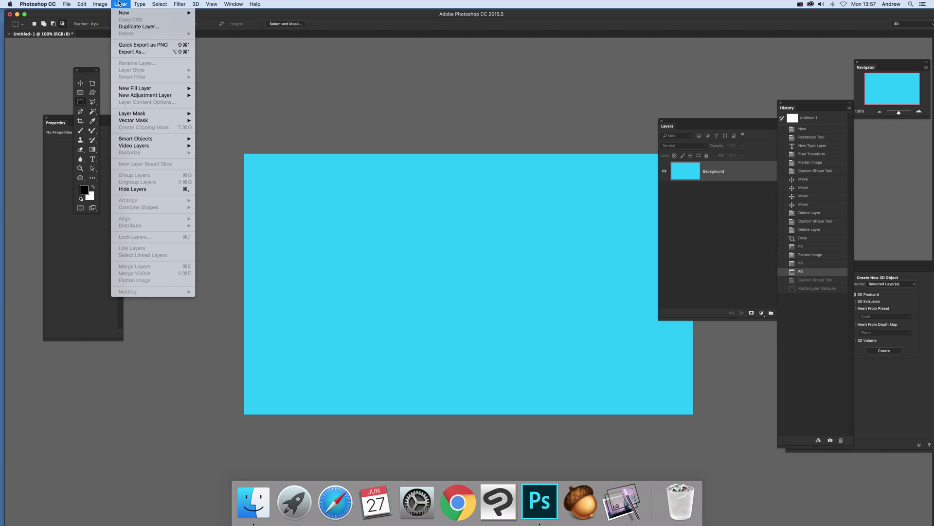
{"action": "mouse_move", "coordinate": [180, 89]}
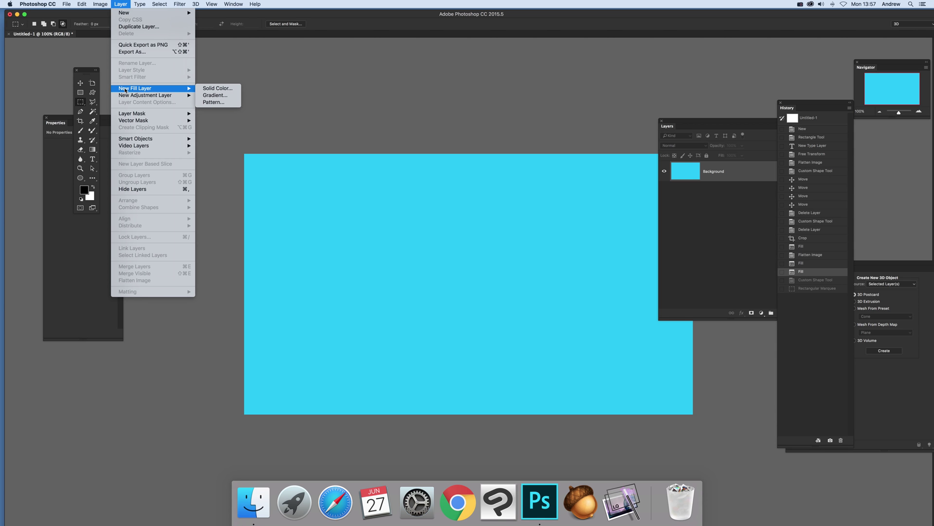
{"action": "left_click", "coordinate": [217, 103]}
{"action": "left_click", "coordinate": [418, 206]}
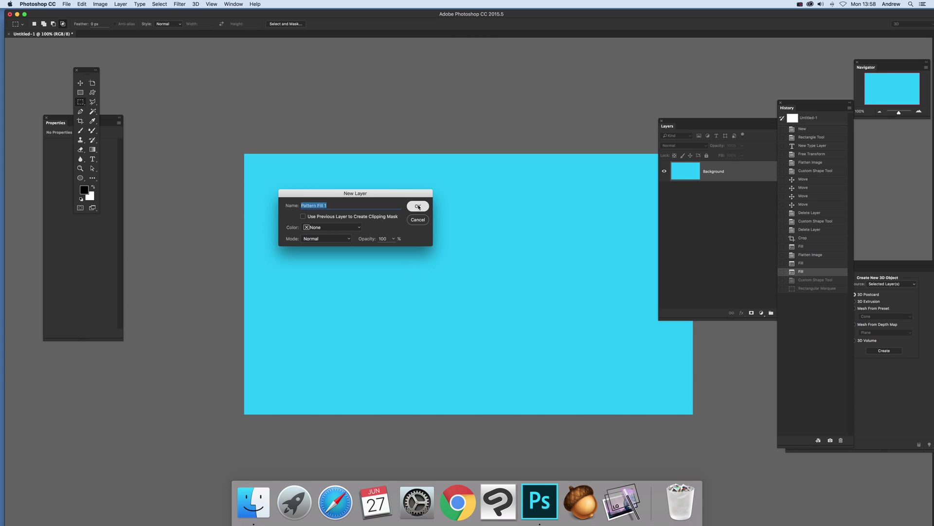
{"action": "left_click_drag", "start_coordinate": [251, 138], "coordinate": [245, 79]}
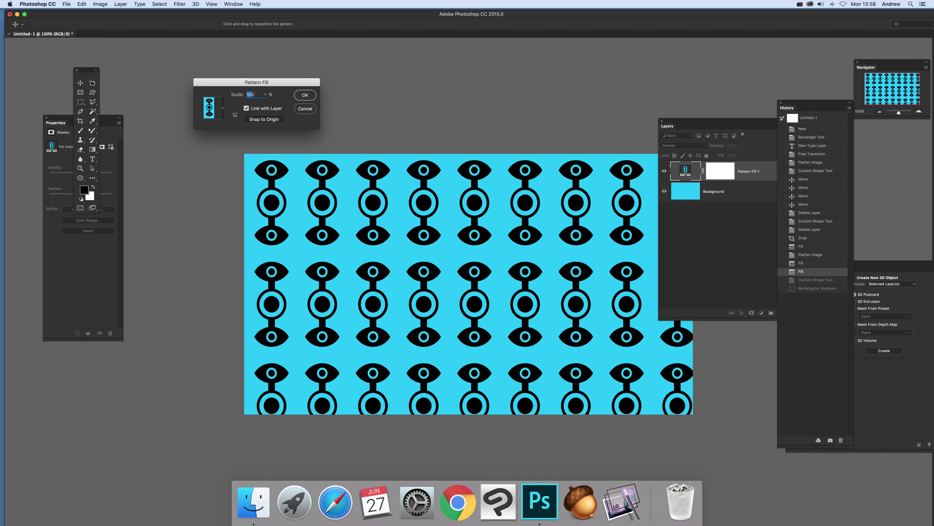
{"action": "type", "text": "50"}
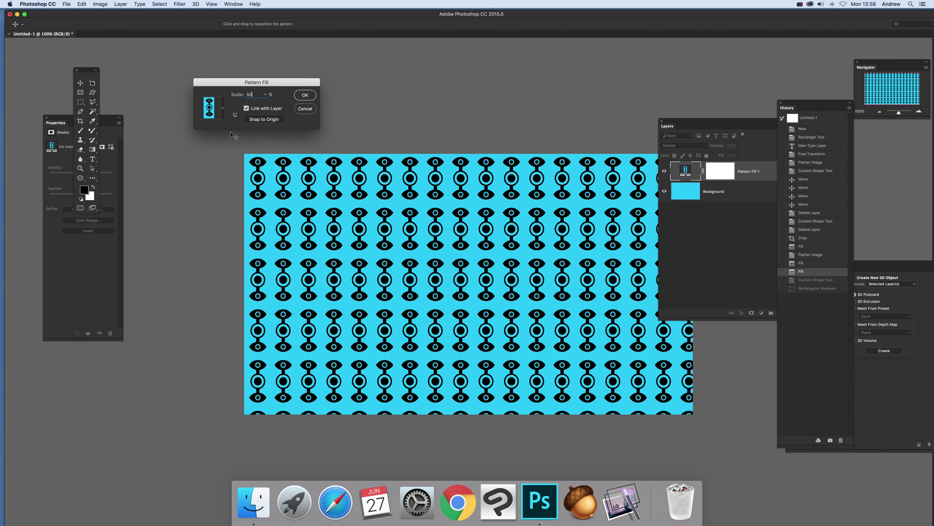
{"action": "left_click", "coordinate": [309, 96]}
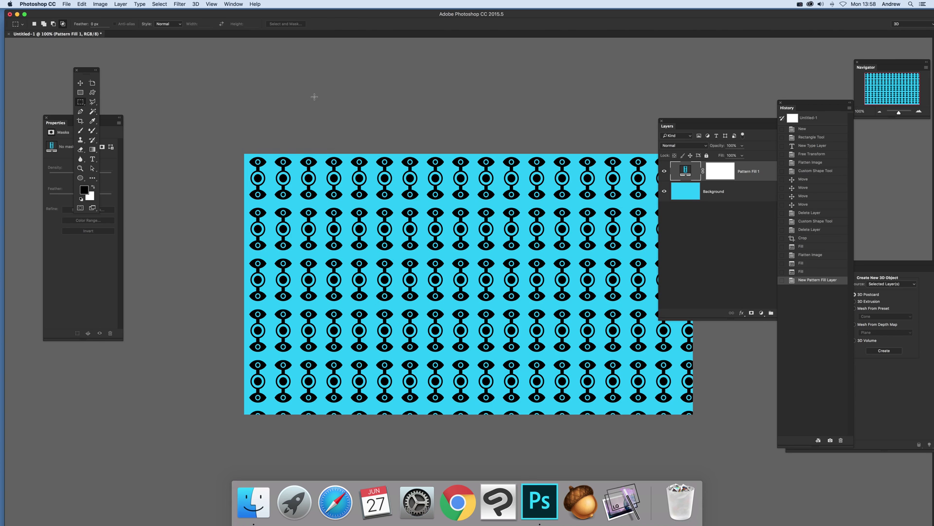
Unlock the Background into Layer 0 and delete it, leaving Pattern Fill 1 alone
{"action": "left_click", "coordinate": [724, 176]}
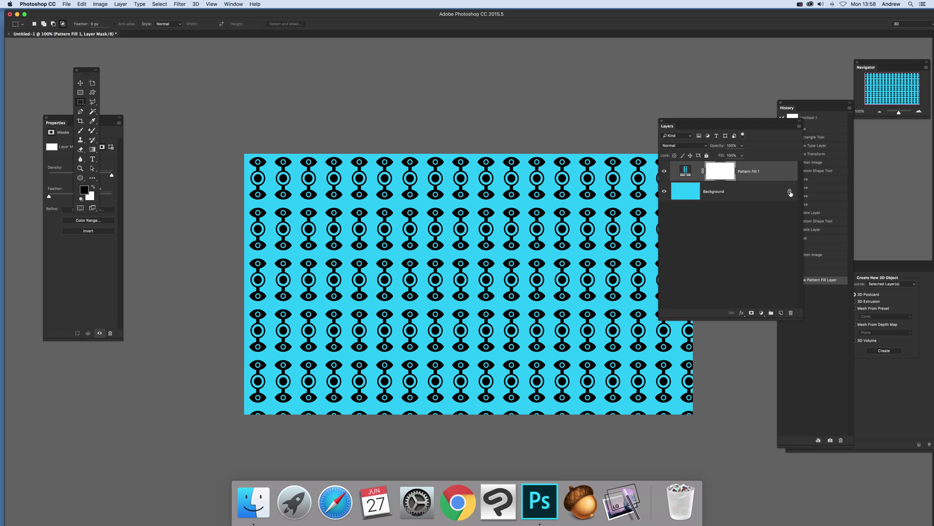
{"action": "left_click", "coordinate": [790, 192]}
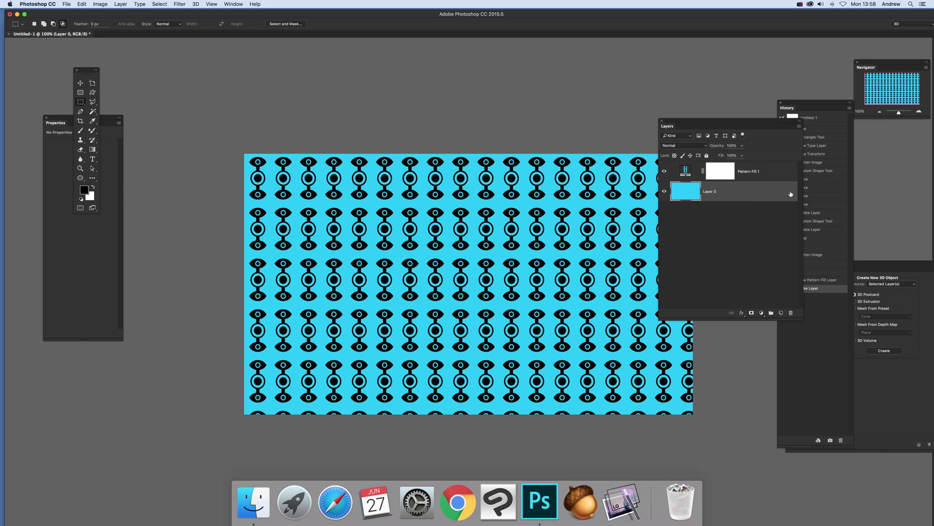
{"action": "left_click", "coordinate": [792, 315]}
{"action": "left_click", "coordinate": [723, 175]}
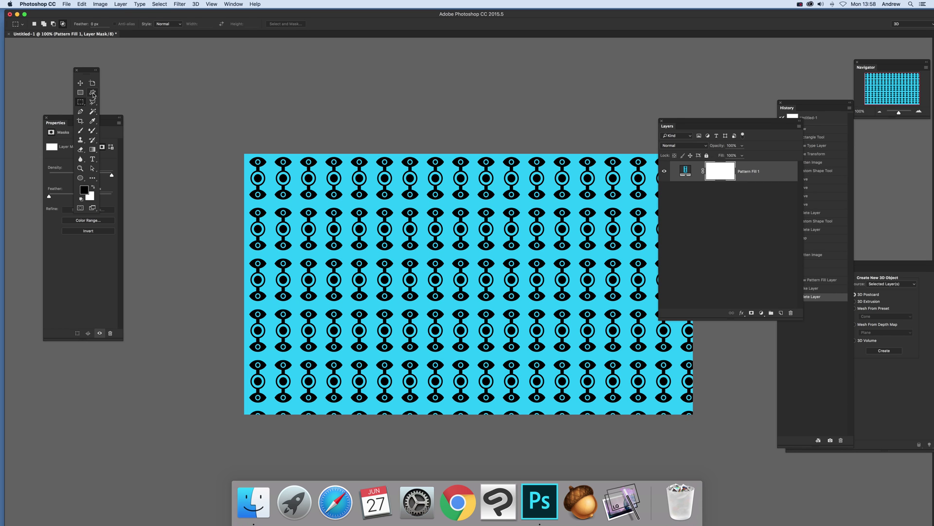
Cut five chain-shaped holes of varying sizes into Pattern Fill 1's mask, from left edge to right edge
{"action": "left_click", "coordinate": [91, 93]}
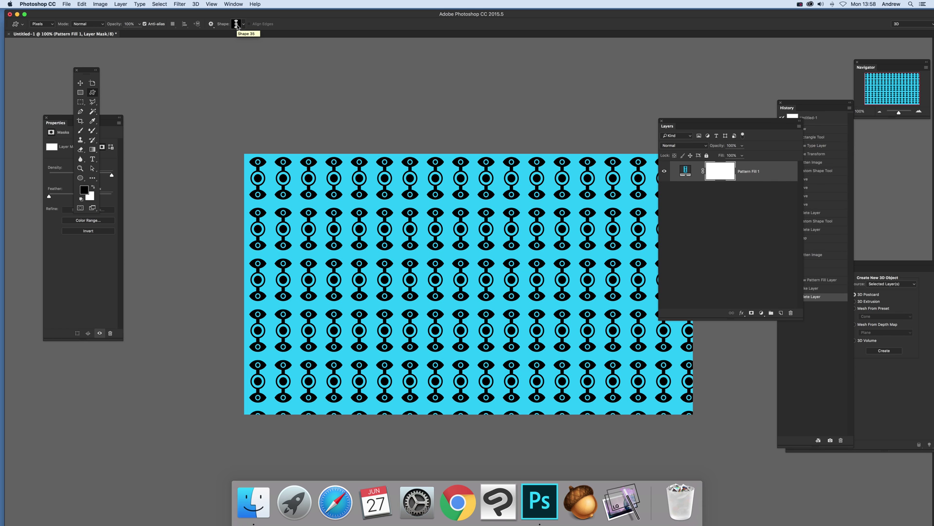
{"action": "mouse_move", "coordinate": [321, 198]}
{"action": "left_mouse_down"}
{"action": "mouse_move", "coordinate": [385, 337]}
{"action": "mouse_move", "coordinate": [394, 392]}
{"action": "left_mouse_up"}
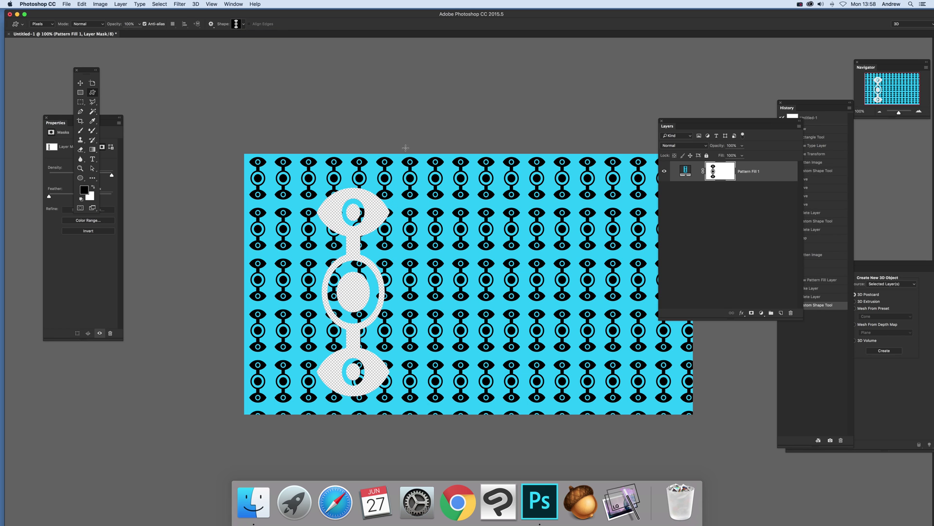
{"action": "left_click_drag", "start_coordinate": [406, 148], "coordinate": [500, 439]}
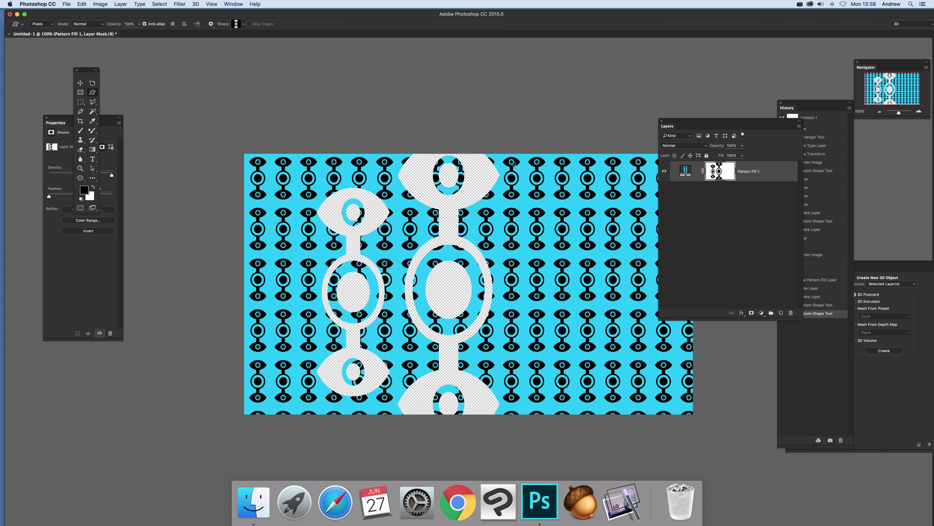
{"action": "left_click_drag", "start_coordinate": [521, 153], "coordinate": [610, 390]}
{"action": "left_click_drag", "start_coordinate": [616, 315], "coordinate": [688, 439]}
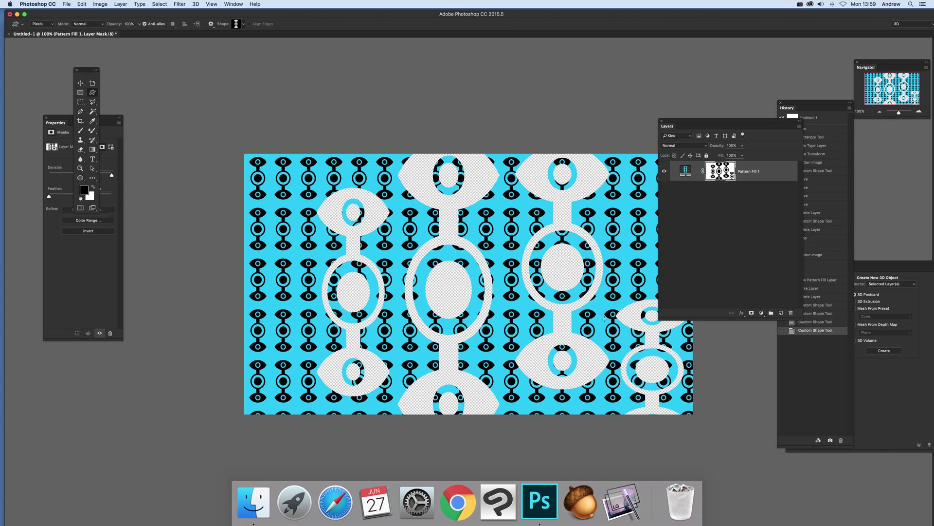
{"action": "left_click_drag", "start_coordinate": [252, 185], "coordinate": [307, 280]}
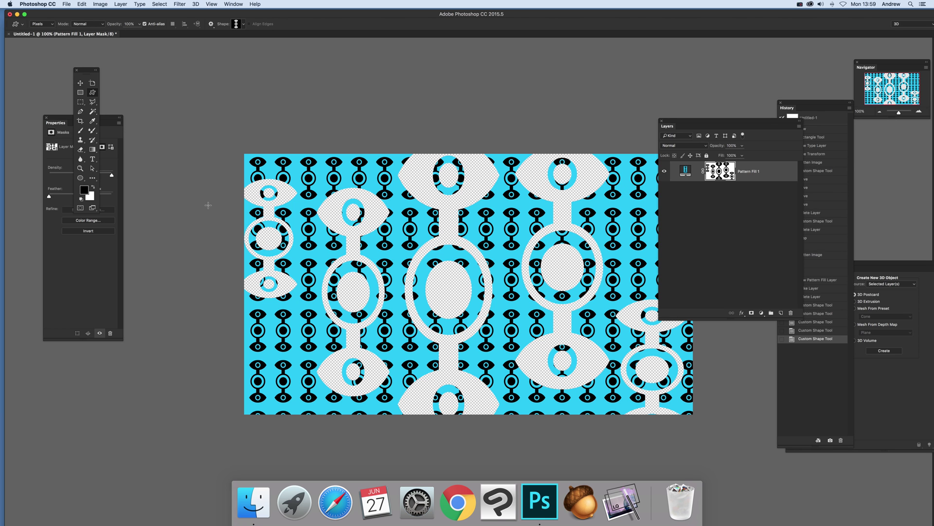
Add a Drop Shadow to Pattern Fill 1, dragging on the canvas to push the shadow further out
{"action": "left_click", "coordinate": [121, 3]}
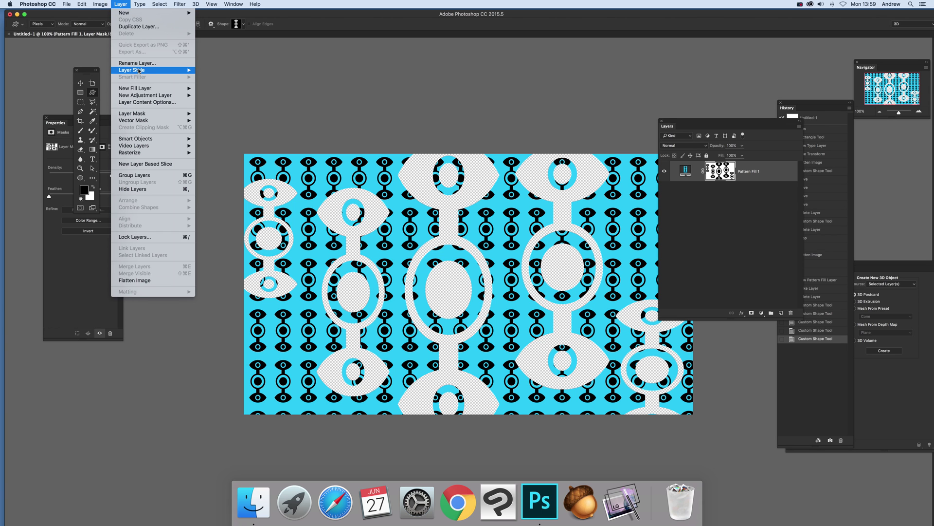
{"action": "mouse_move", "coordinate": [146, 70]}
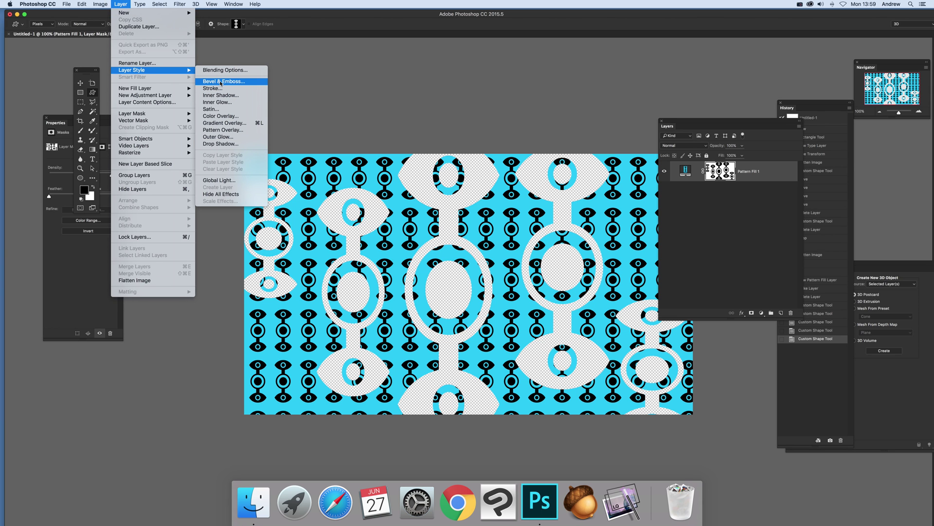
{"action": "left_click", "coordinate": [220, 144]}
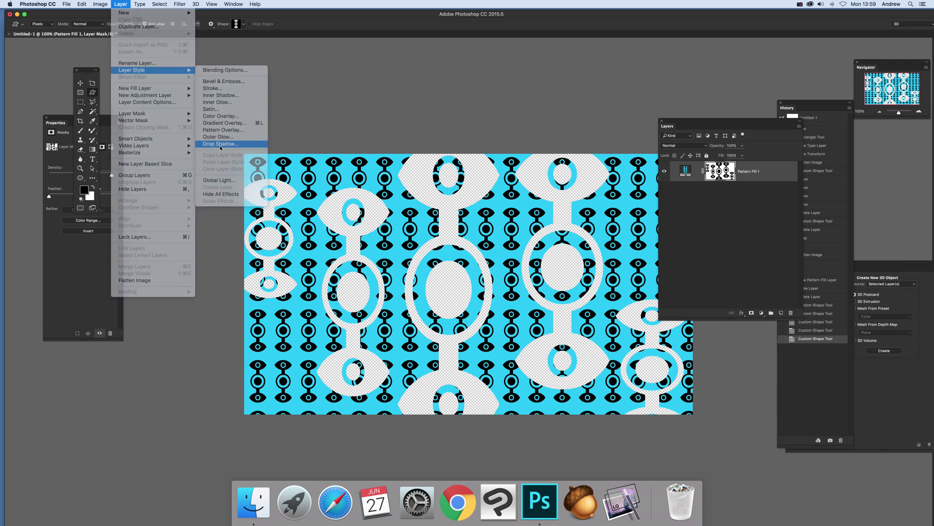
{"action": "left_click_drag", "start_coordinate": [357, 194], "coordinate": [370, 200]}
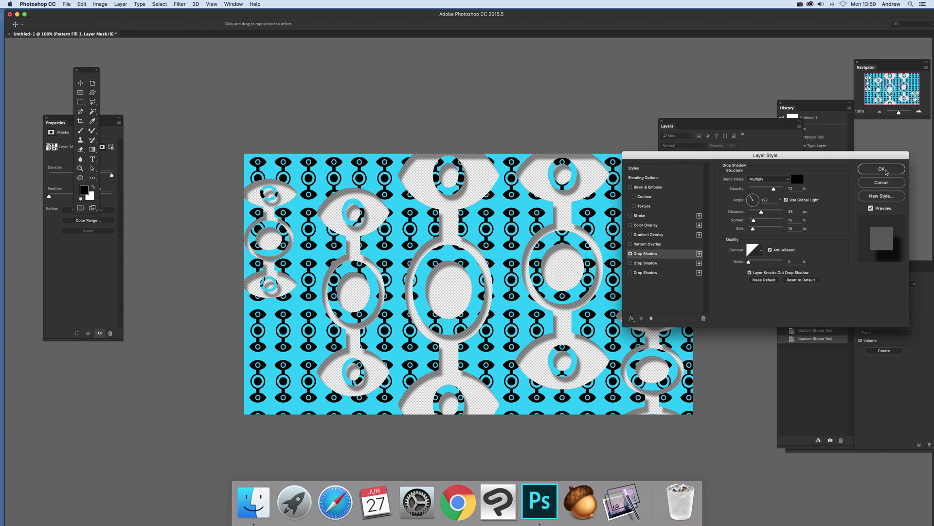
{"action": "left_click", "coordinate": [882, 169]}
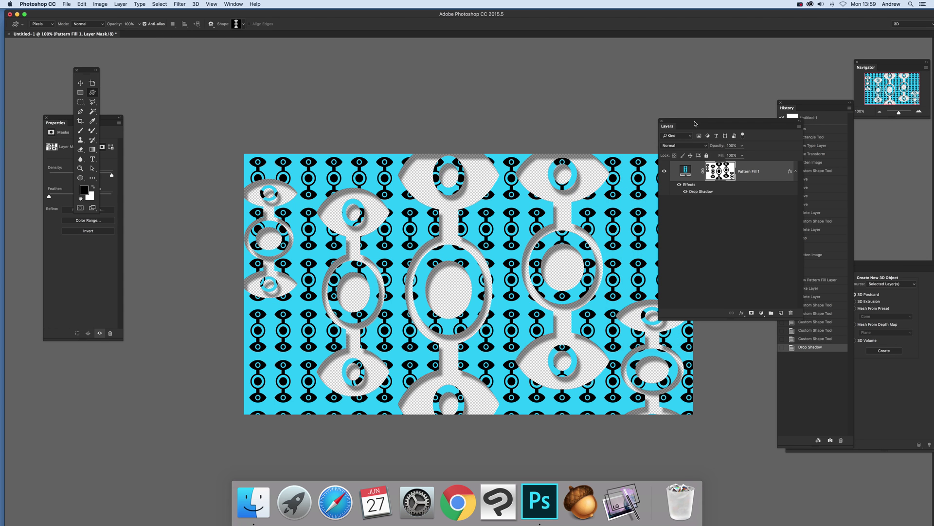
{"action": "left_click_drag", "start_coordinate": [696, 123], "coordinate": [721, 126]}
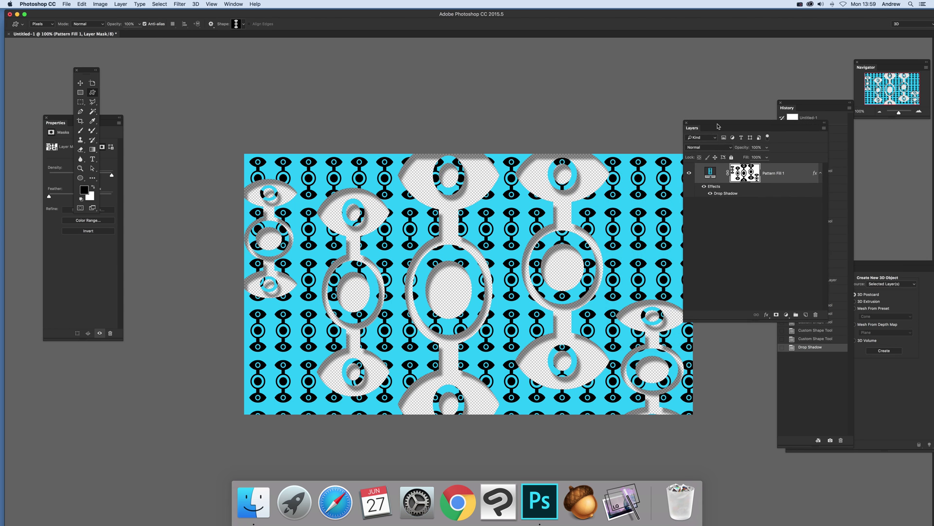
Duplicate Pattern Fill 1 as Pattern Fill 1 copy
{"action": "left_click", "coordinate": [120, 5]}
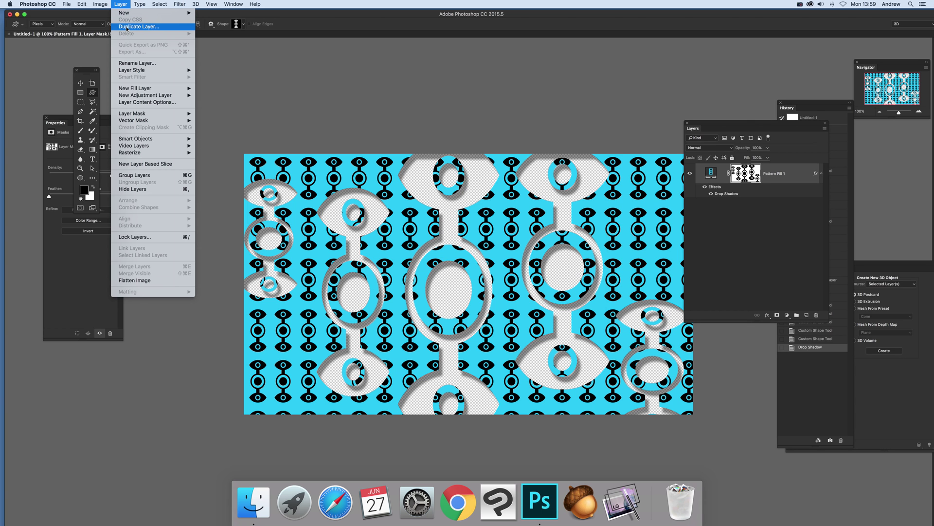
{"action": "left_click", "coordinate": [127, 29]}
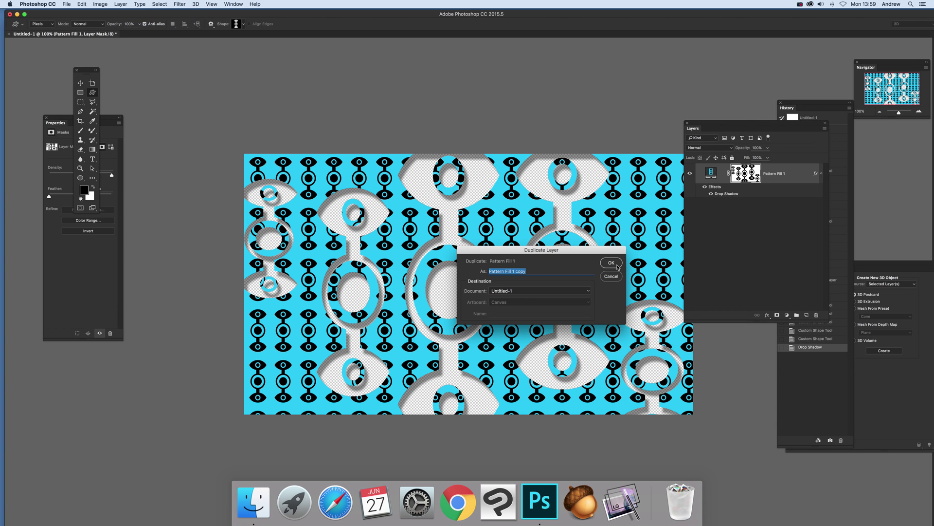
{"action": "left_click", "coordinate": [612, 262]}
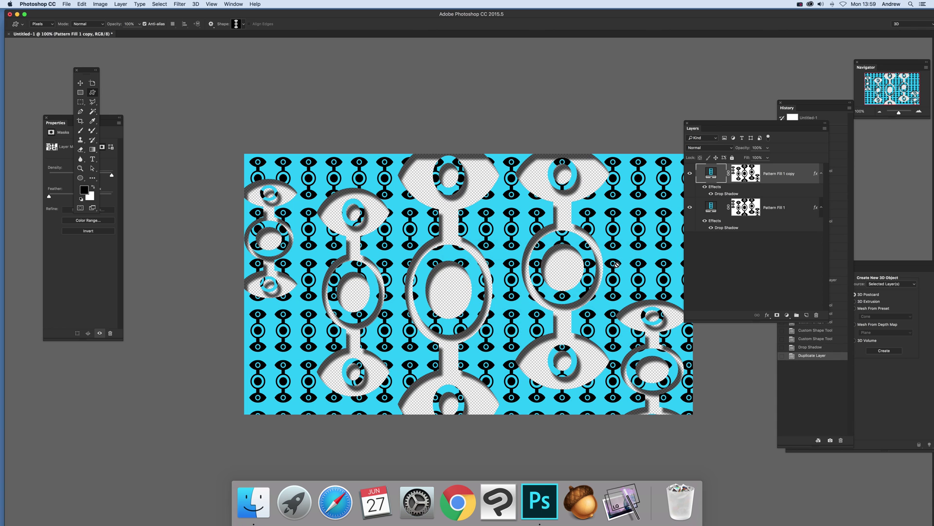
Cut a large chain shape into the copy's mask over the left side
{"action": "left_click", "coordinate": [746, 173]}
{"action": "left_click", "coordinate": [93, 188]}
{"action": "left_click_drag", "start_coordinate": [217, 136], "coordinate": [370, 436]}
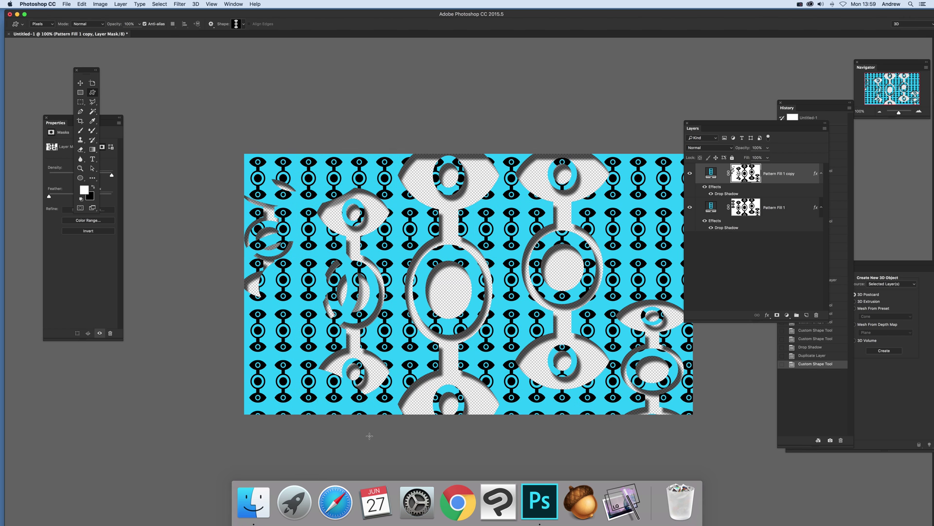
Undo the drawn shape and fill the copy's mask with solid white, toggling the layer to compare
{"action": "left_click", "coordinate": [81, 5]}
{"action": "left_click", "coordinate": [83, 14]}
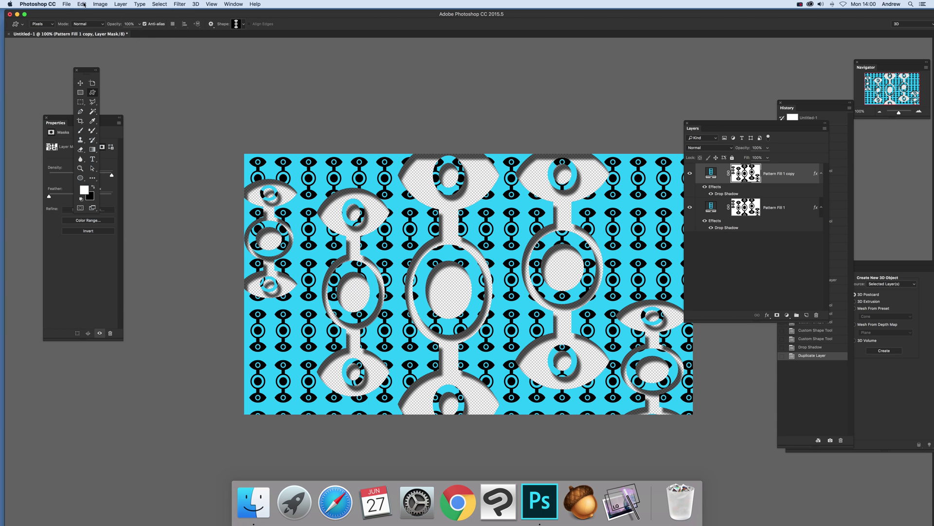
{"action": "left_click", "coordinate": [84, 5]}
{"action": "left_click", "coordinate": [86, 114]}
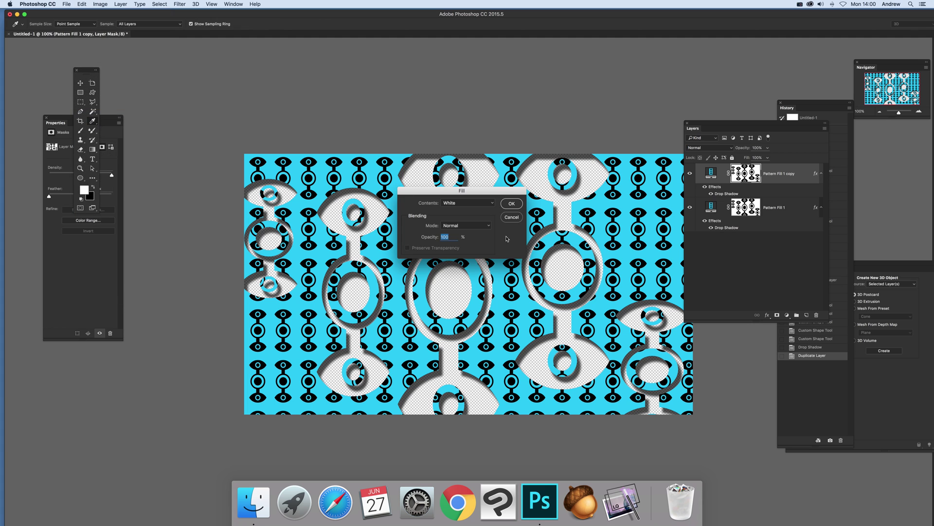
{"action": "left_click", "coordinate": [511, 204]}
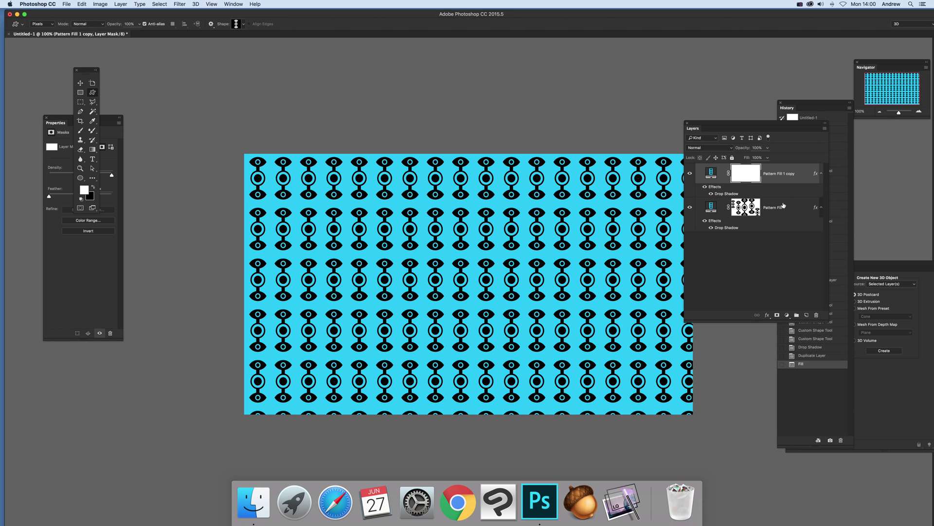
{"action": "left_click", "coordinate": [689, 174]}
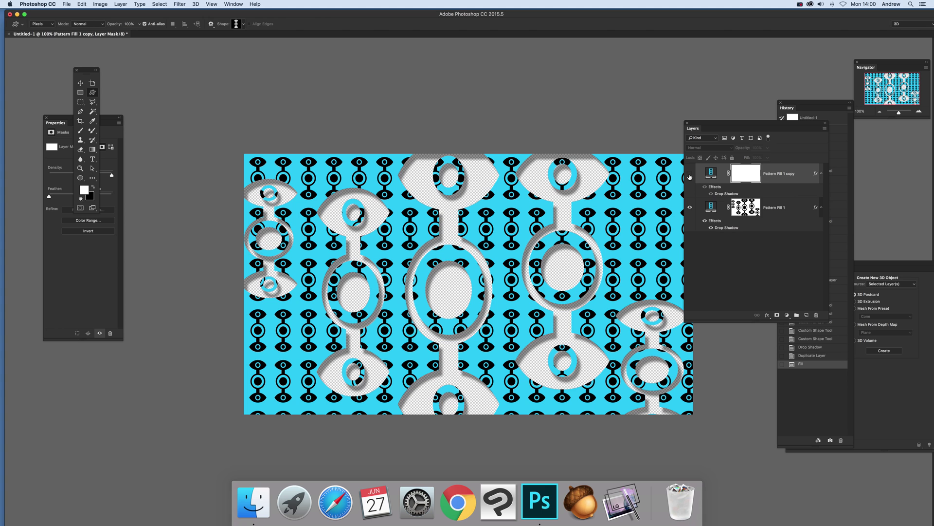
{"action": "left_click", "coordinate": [690, 174]}
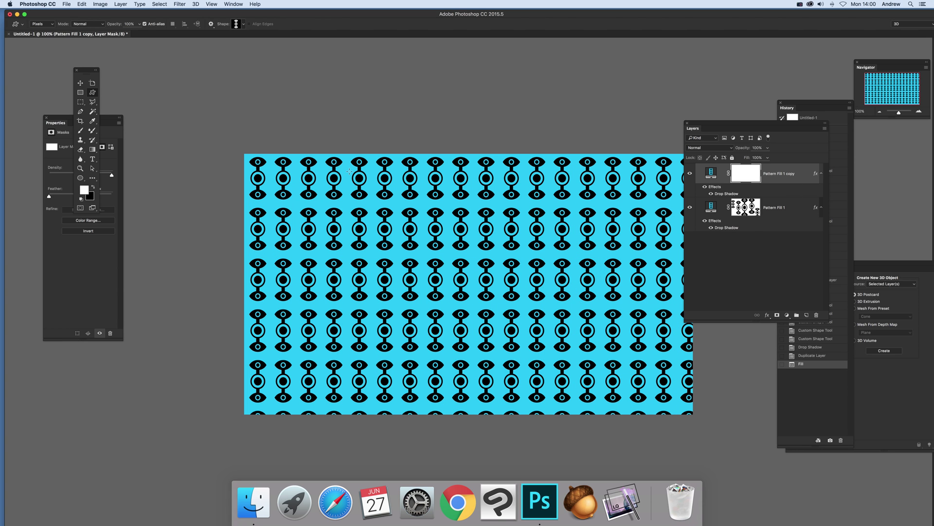
With black foreground, cut chain shapes into the copy's mask at left, centre and right, undoing one
{"action": "left_click", "coordinate": [93, 188]}
{"action": "left_click_drag", "start_coordinate": [324, 141], "coordinate": [446, 438]}
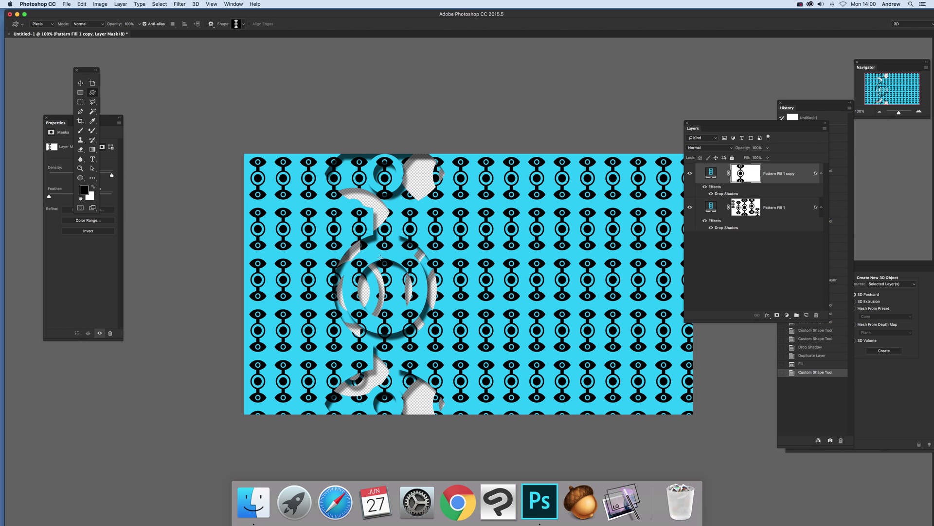
{"action": "left_click_drag", "start_coordinate": [250, 180], "coordinate": [336, 347]}
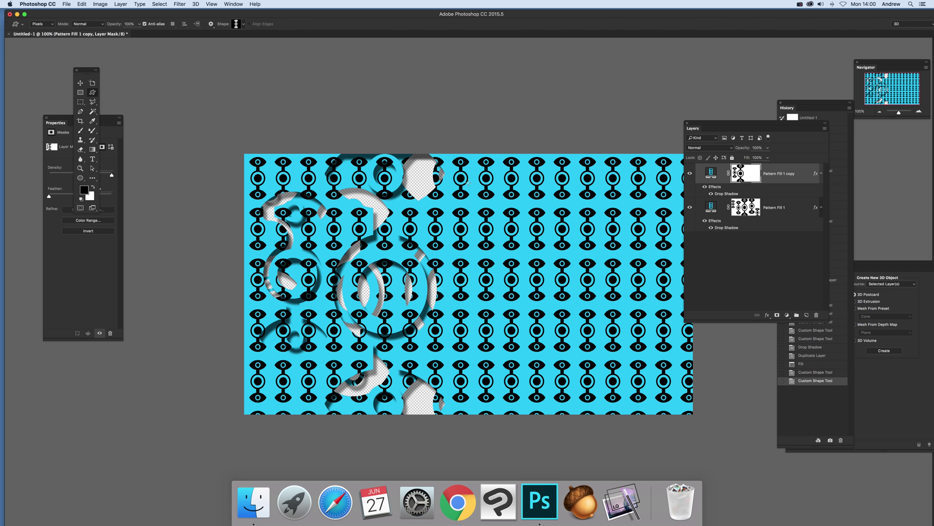
{"action": "left_click", "coordinate": [81, 4]}
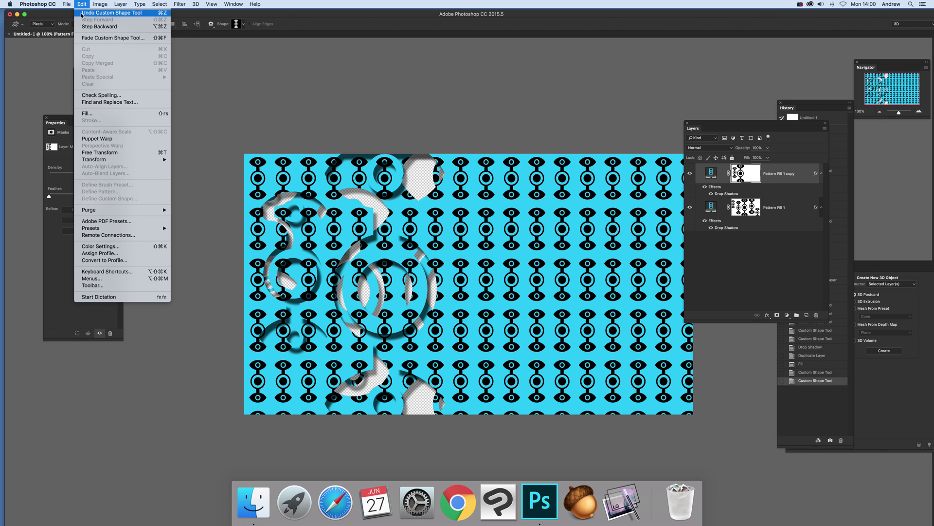
{"action": "left_click", "coordinate": [95, 13]}
{"action": "left_click_drag", "start_coordinate": [464, 151], "coordinate": [577, 467]}
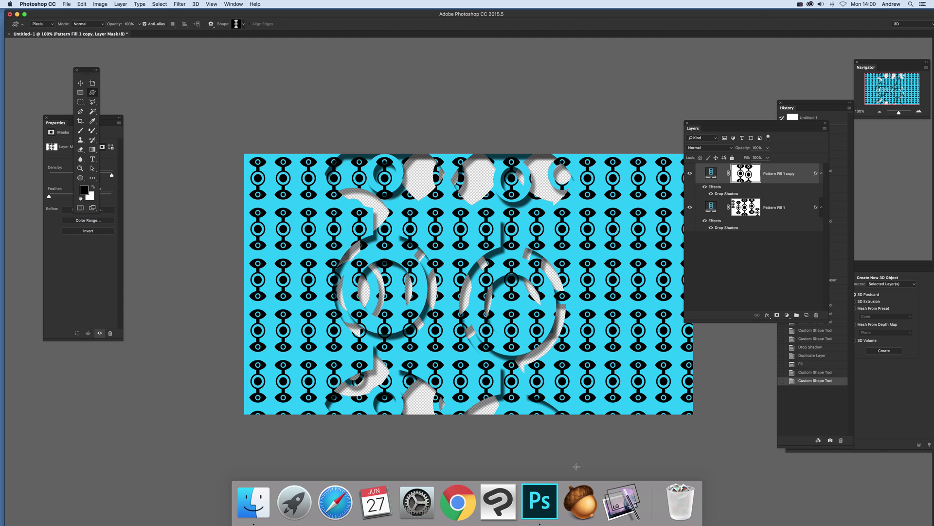
{"action": "left_click_drag", "start_coordinate": [589, 199], "coordinate": [663, 359]}
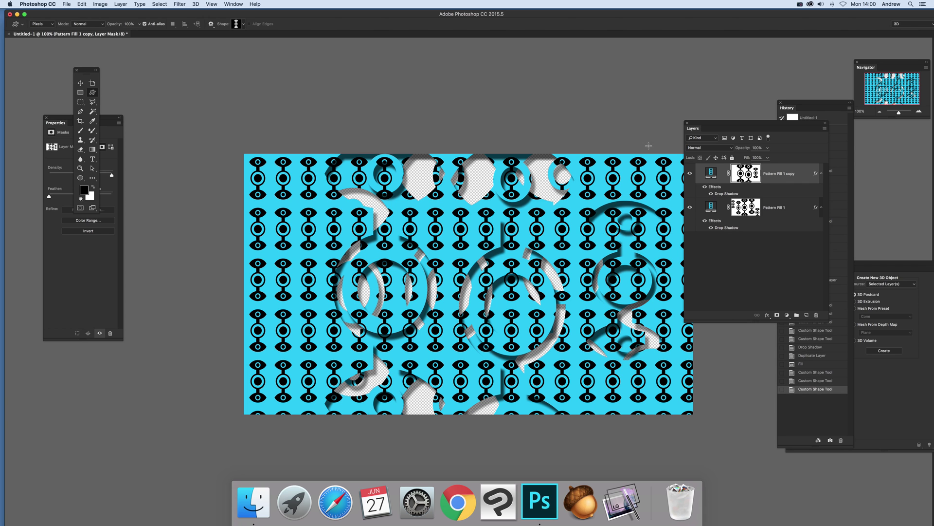
{"action": "mouse_move", "coordinate": [285, 213]}
{"action": "left_mouse_down"}
{"action": "mouse_move", "coordinate": [330, 271]}
{"action": "mouse_move", "coordinate": [315, 290]}
{"action": "left_mouse_up"}
{"action": "mouse_move", "coordinate": [440, 211]}
{"action": "left_mouse_down"}
{"action": "mouse_move", "coordinate": [474, 241]}
{"action": "mouse_move", "coordinate": [479, 258]}
{"action": "mouse_move", "coordinate": [462, 265]}
{"action": "left_mouse_up"}
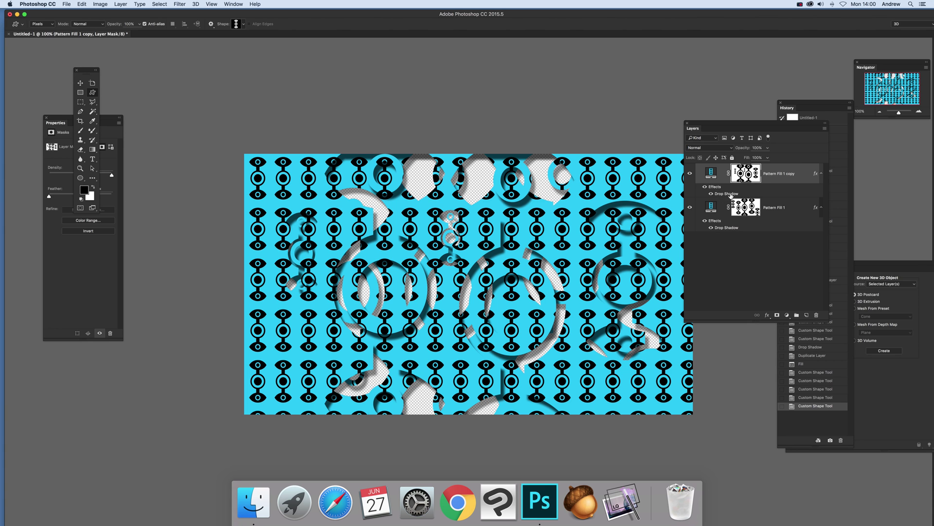
Give the copy's Drop Shadow a -143° angle and 108 px distance with Use Global Light off
{"action": "double_click", "coordinate": [731, 196]}
{"action": "left_click_drag", "start_coordinate": [655, 160], "coordinate": [648, 114]}
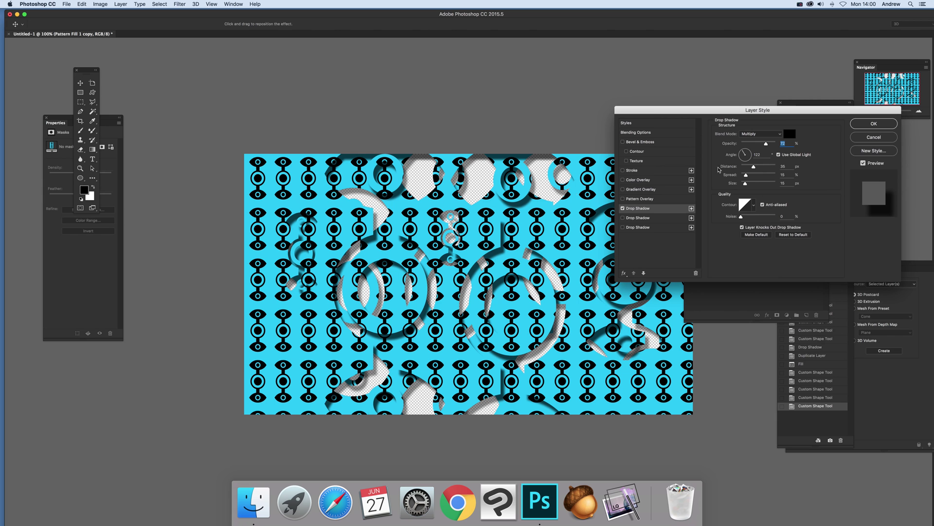
{"action": "left_click_drag", "start_coordinate": [492, 259], "coordinate": [523, 232]}
{"action": "left_click", "coordinate": [779, 154]}
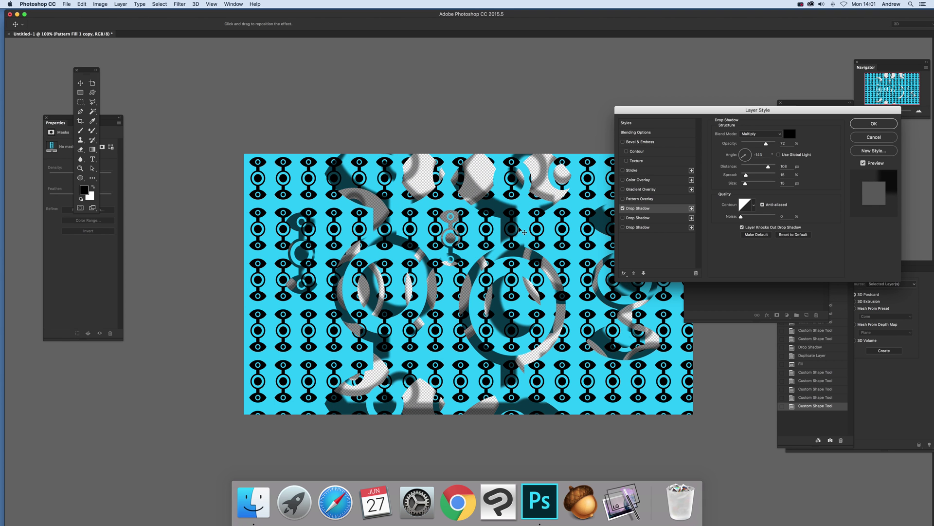